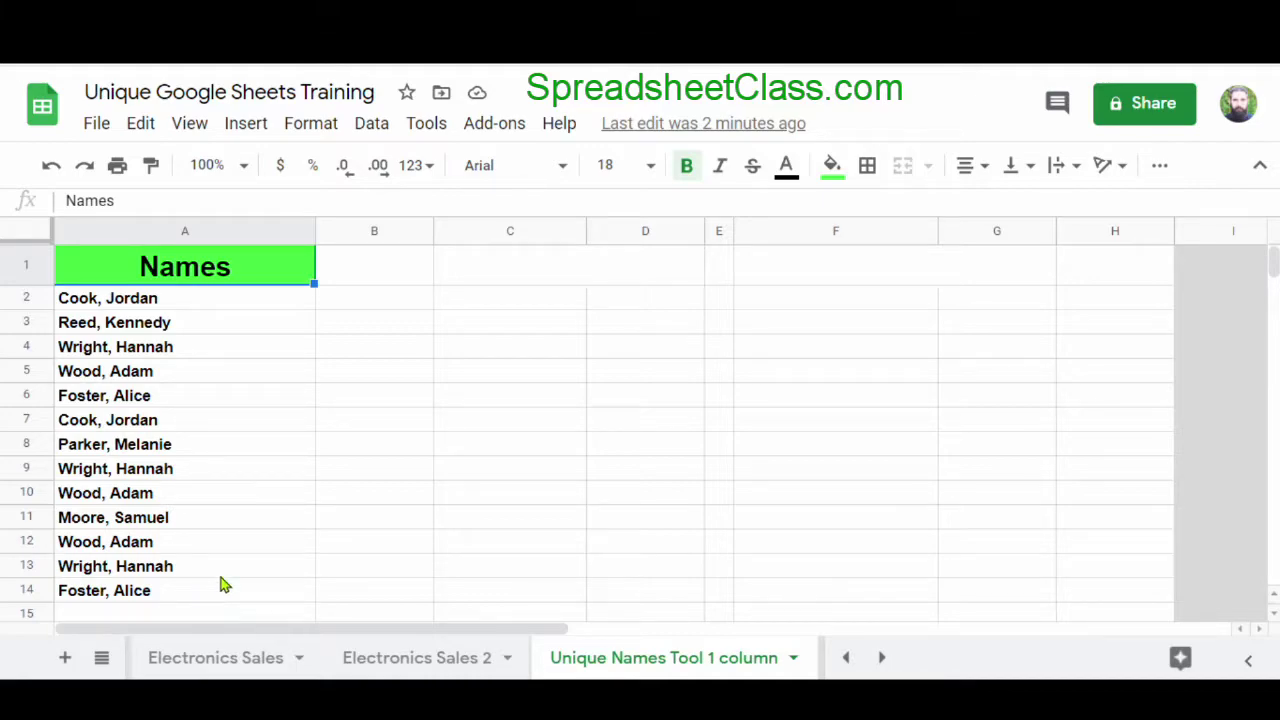
# Remove duplicates from the names in A2:A14, analyzing column A without treating the data as having a header row.
pyautogui.click(193, 307)
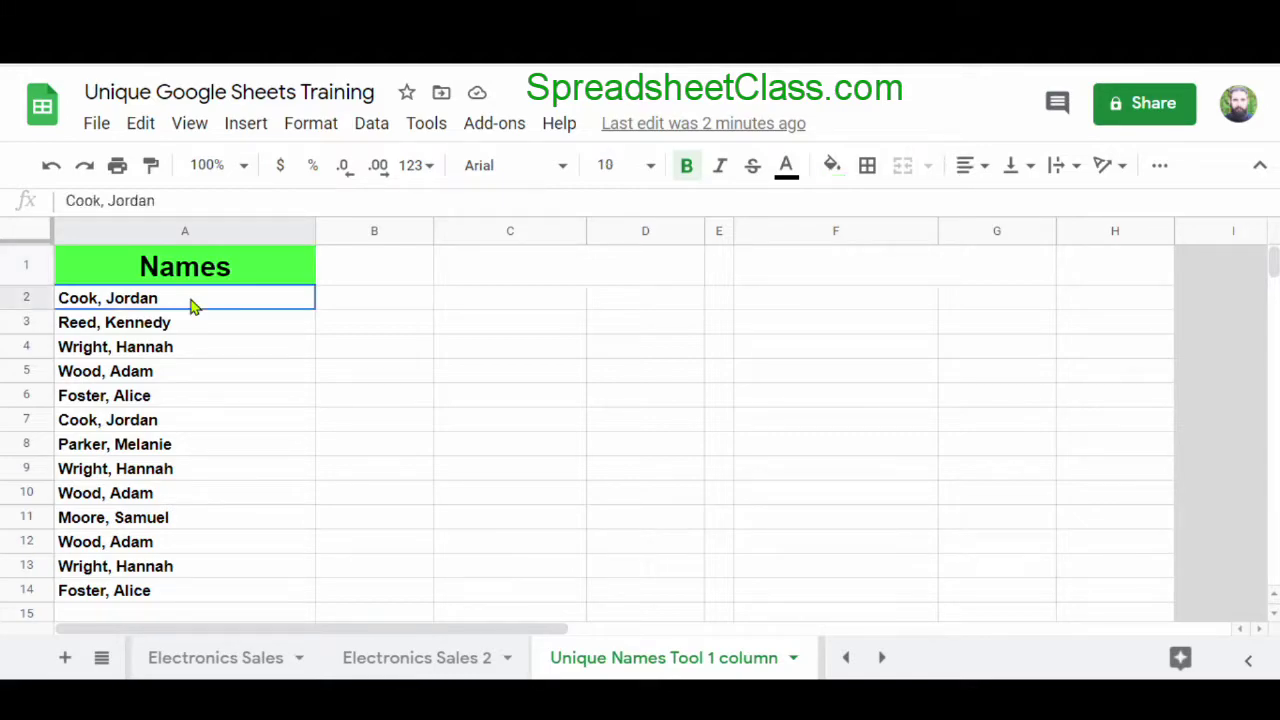
pyautogui.moveTo(189, 309); pyautogui.dragTo(236, 597)
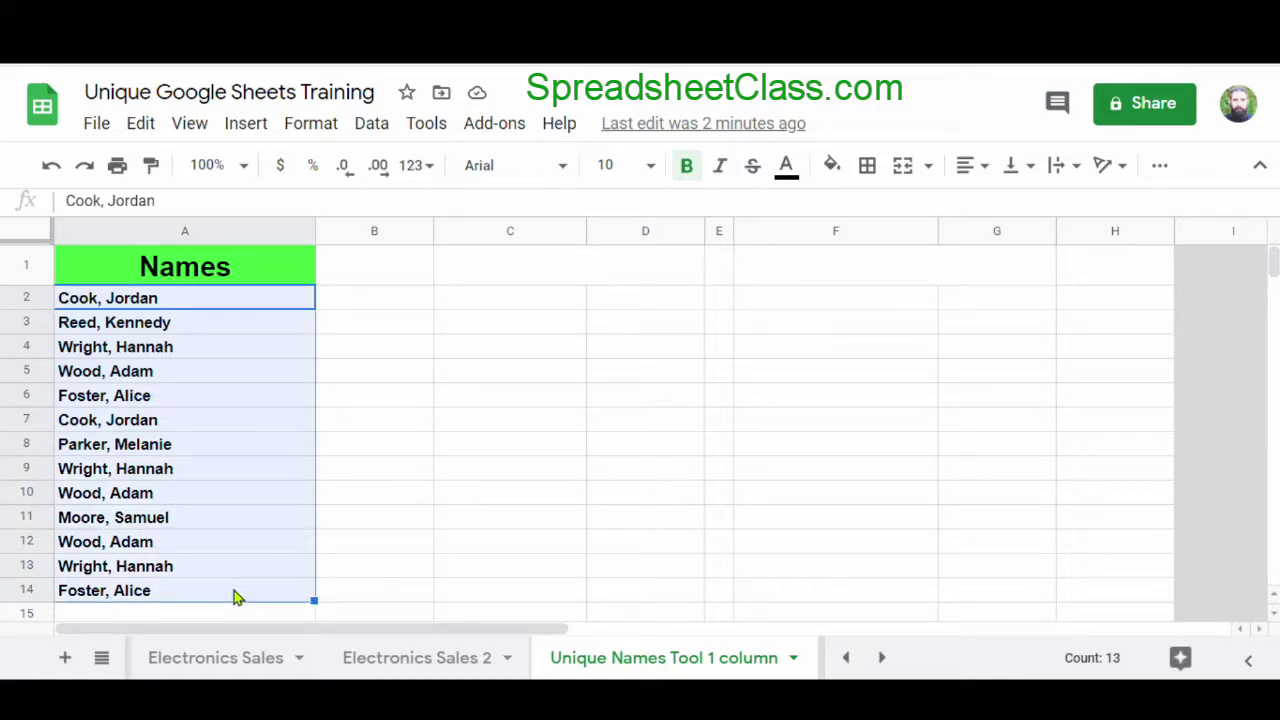
pyautogui.click(369, 135)
pyautogui.scroll(-1, 455, 500)
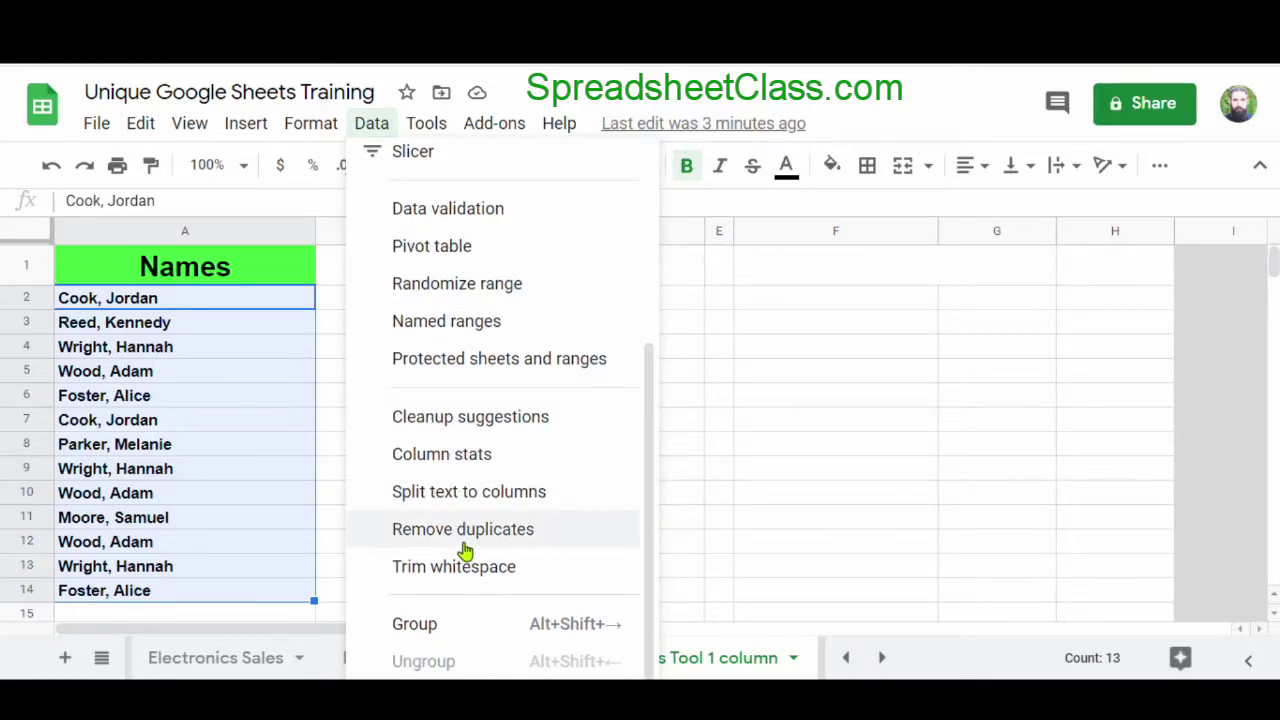
pyautogui.click(469, 543)
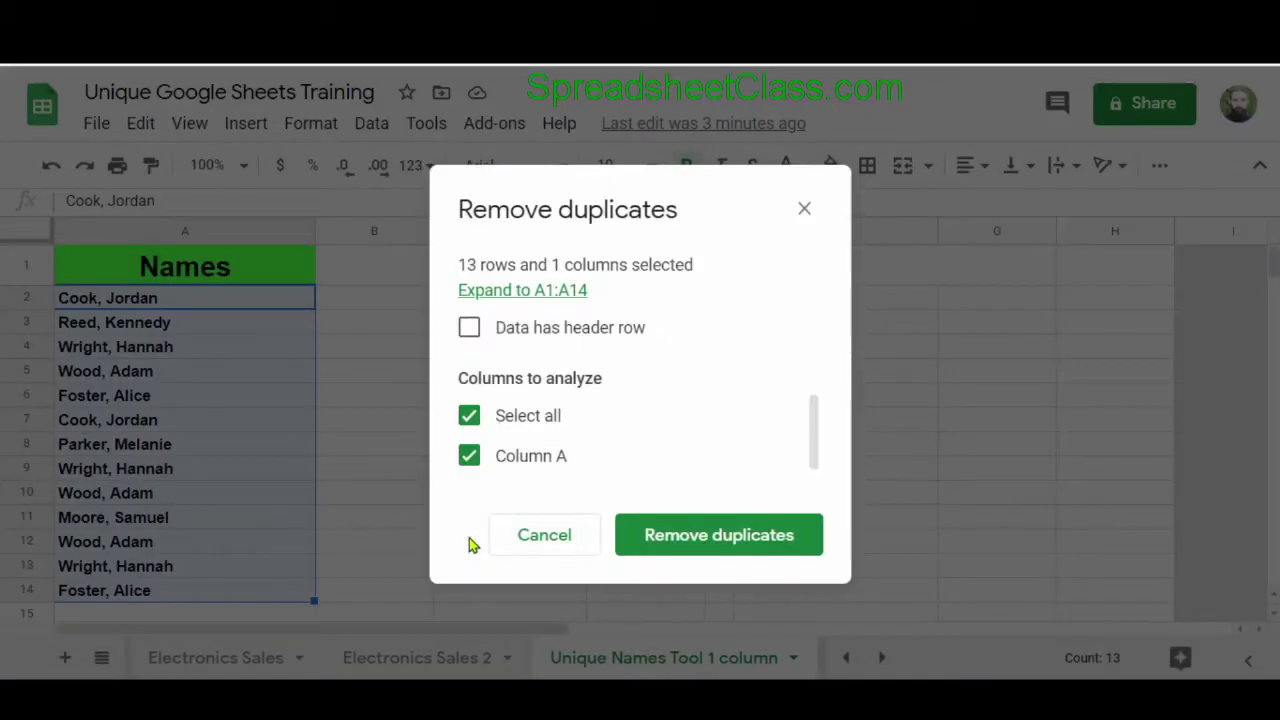
pyautogui.click(737, 553)
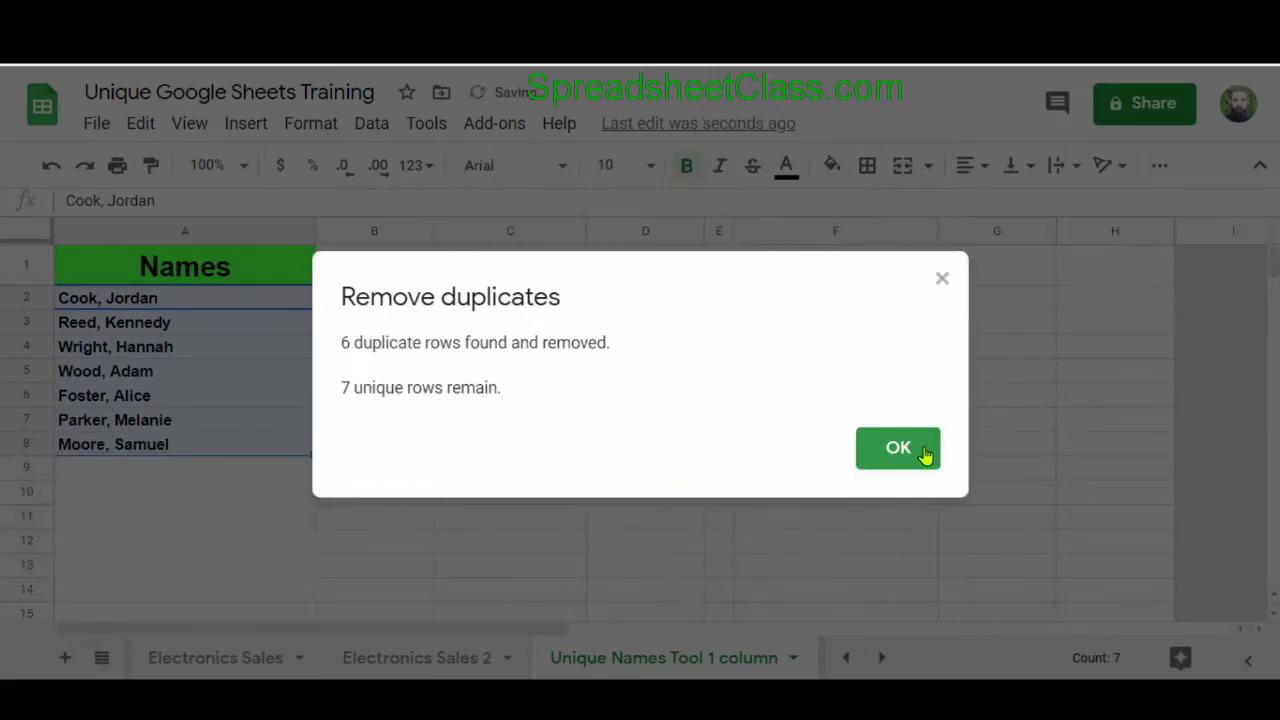
pyautogui.click(926, 455)
pyautogui.click(328, 502)
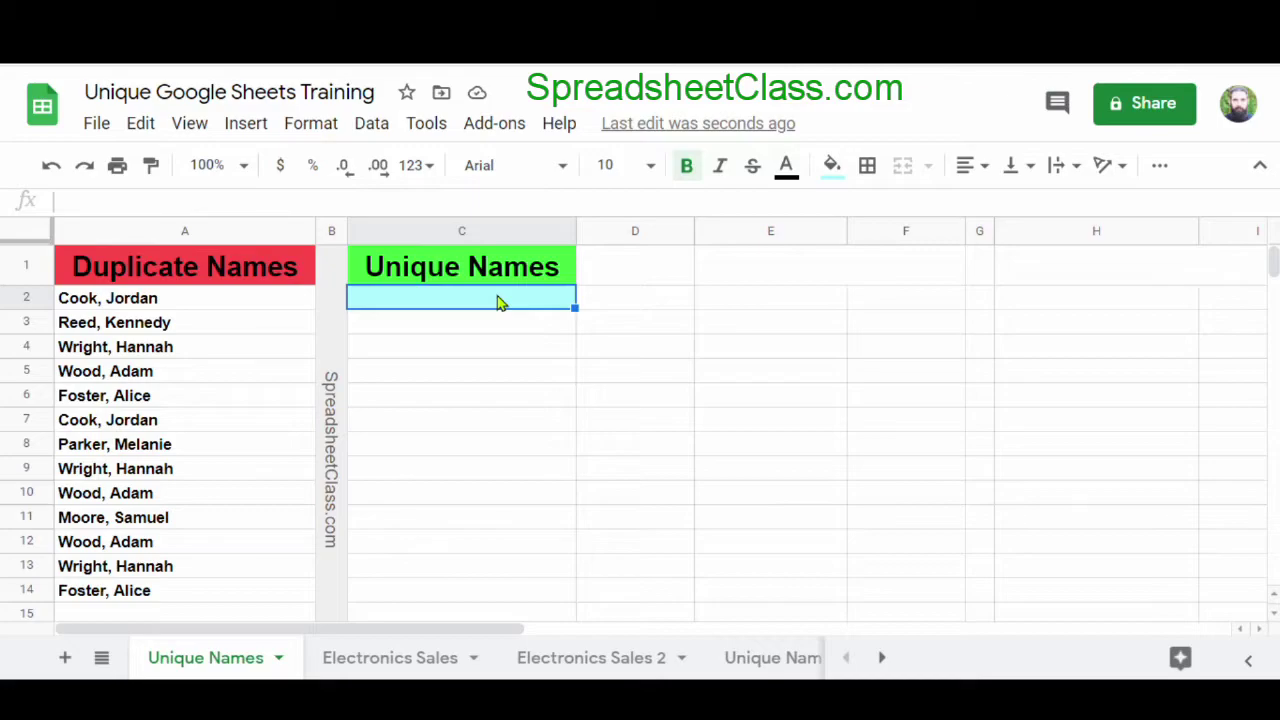
# Enter the formula =unique(A2:A) in cell C2 under the Unique Names header.
pyautogui.write('=')
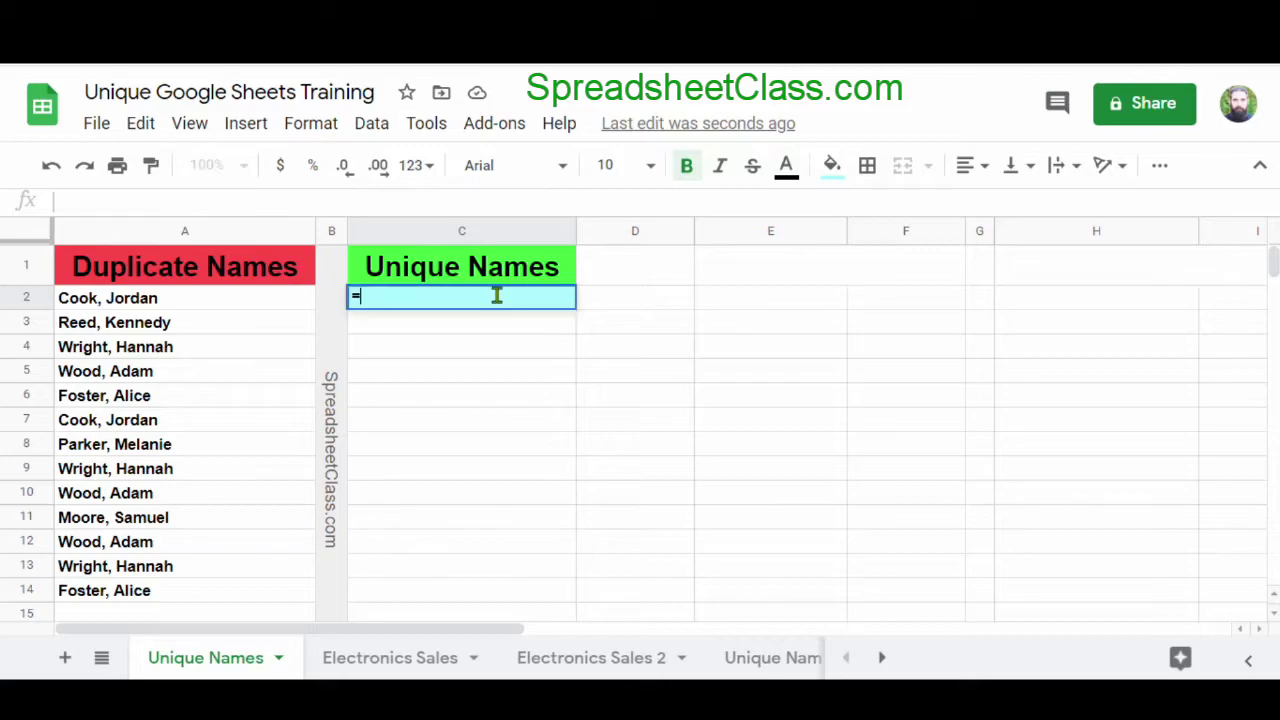
pyautogui.write('unique(')
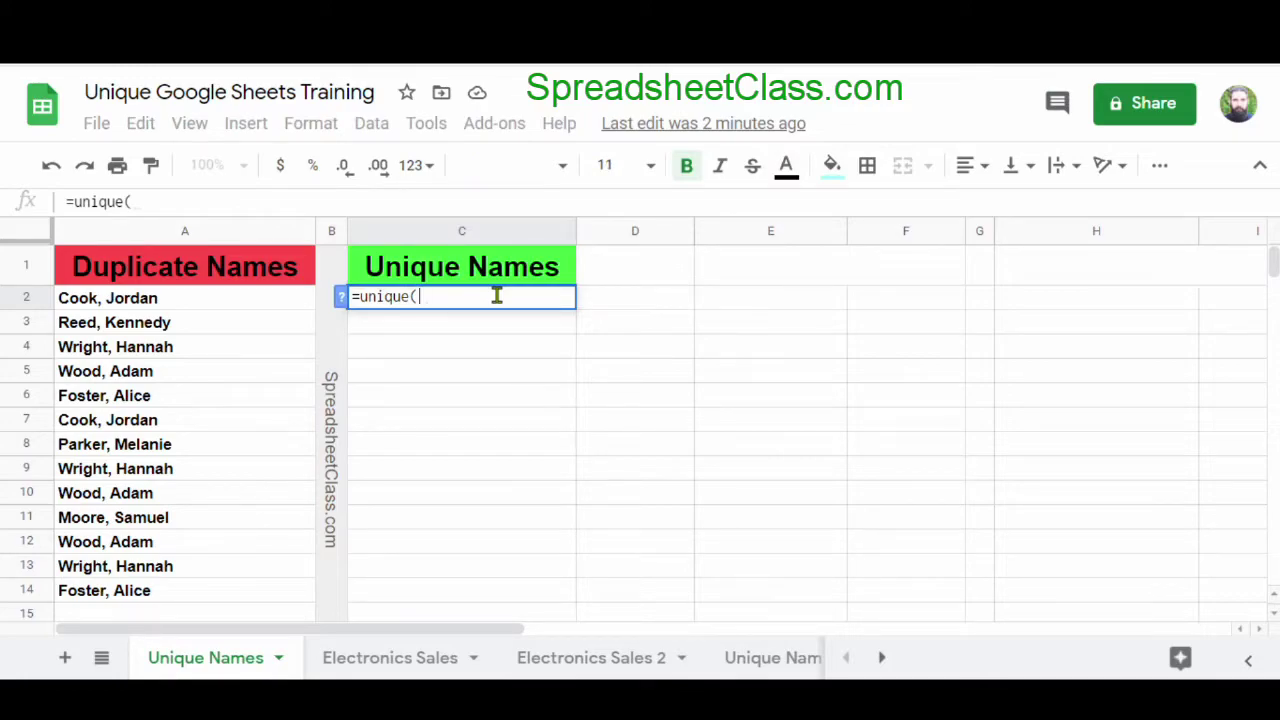
pyautogui.write('a2:')
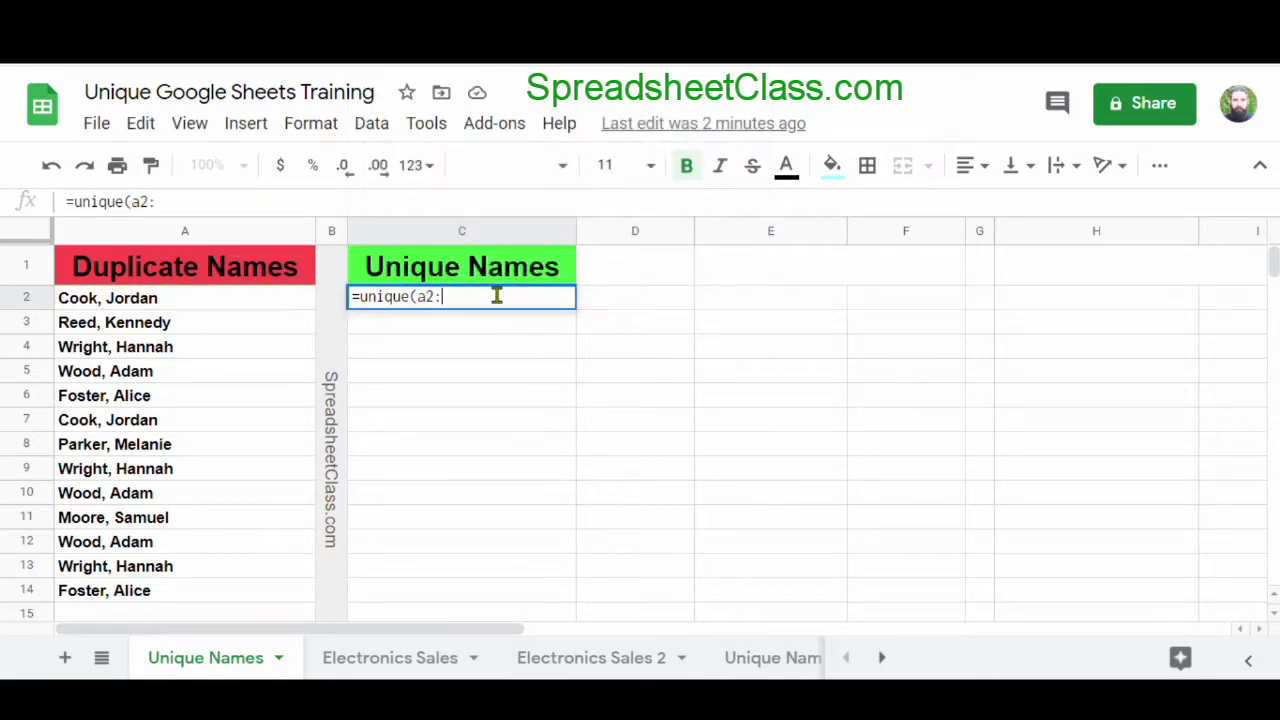
pyautogui.write('a')
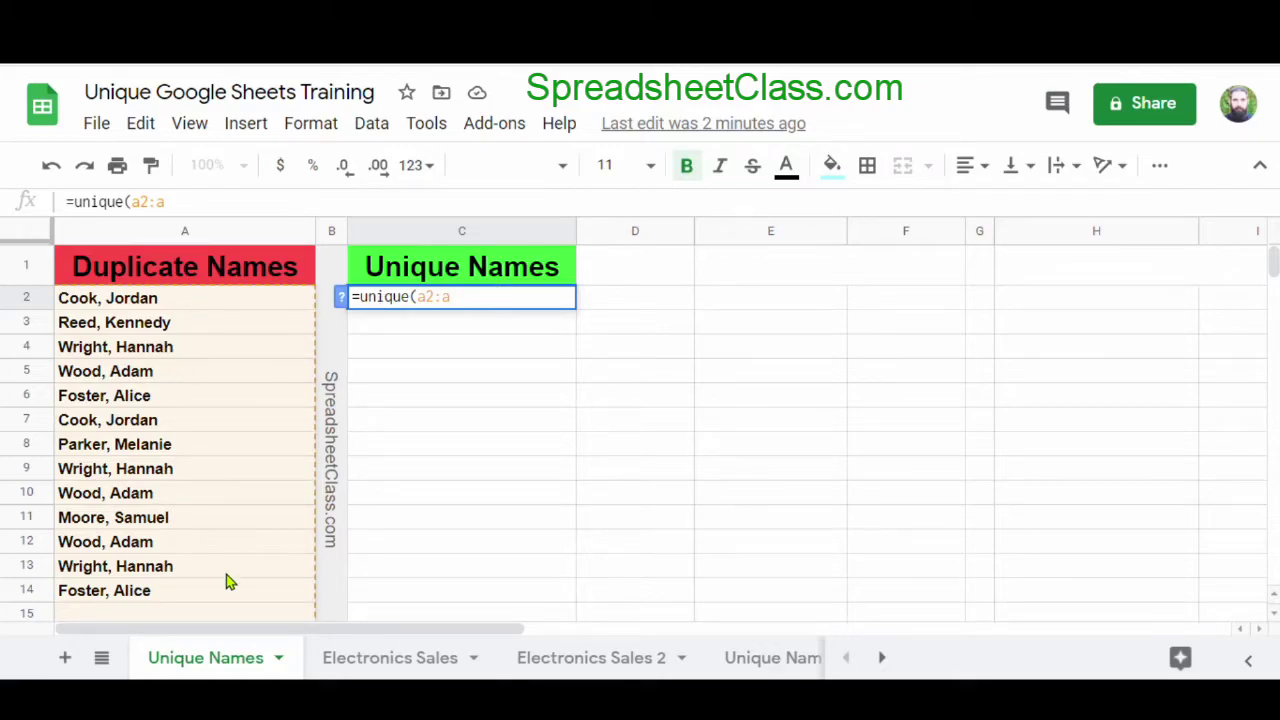
pyautogui.press('Return')
pyautogui.click(485, 304)
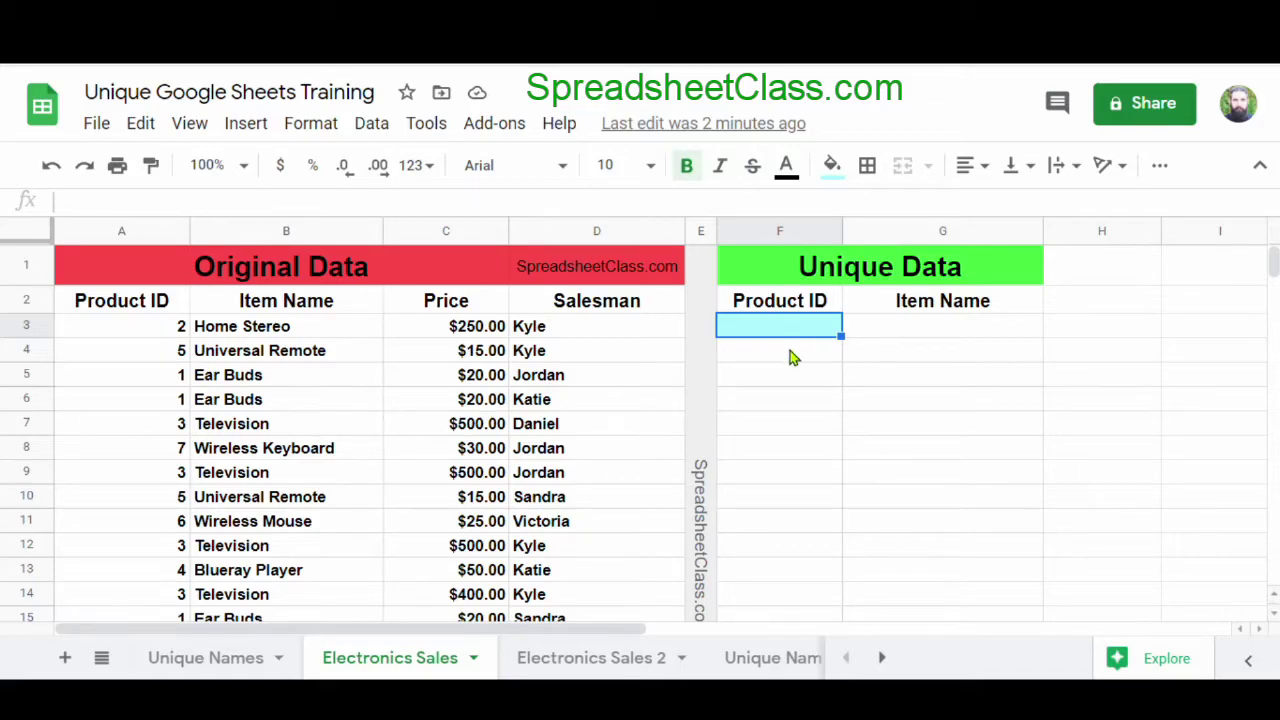
# Enter the formula =unique(A3:B) in cell F3 of the Electronics Sales sheet to extract unique product IDs and item names.
pyautogui.write('=unique')
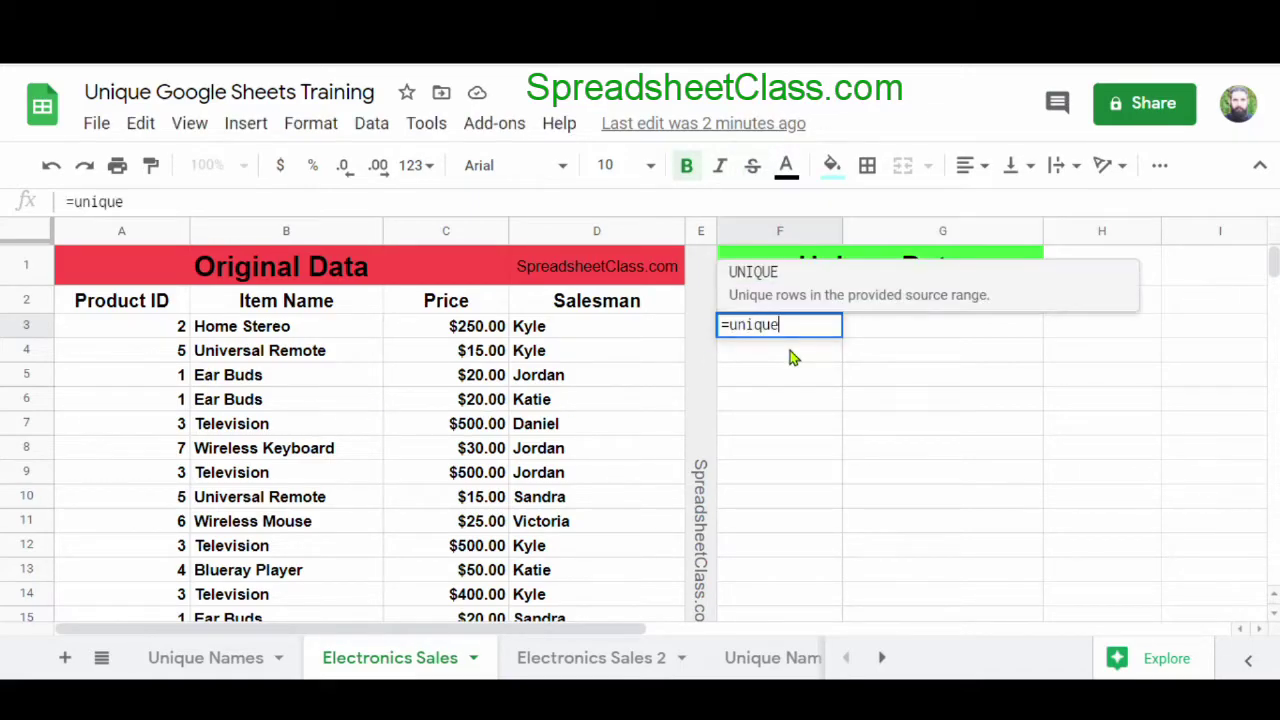
pyautogui.write('(')
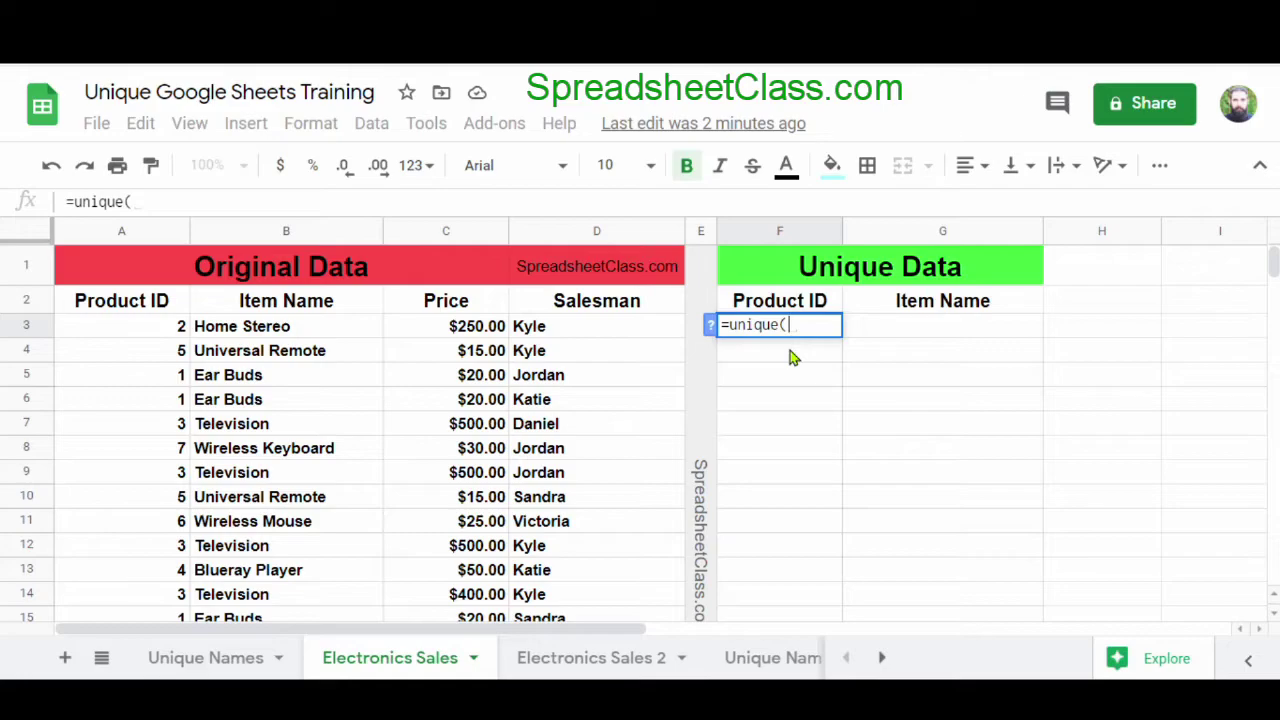
pyautogui.write('a3')
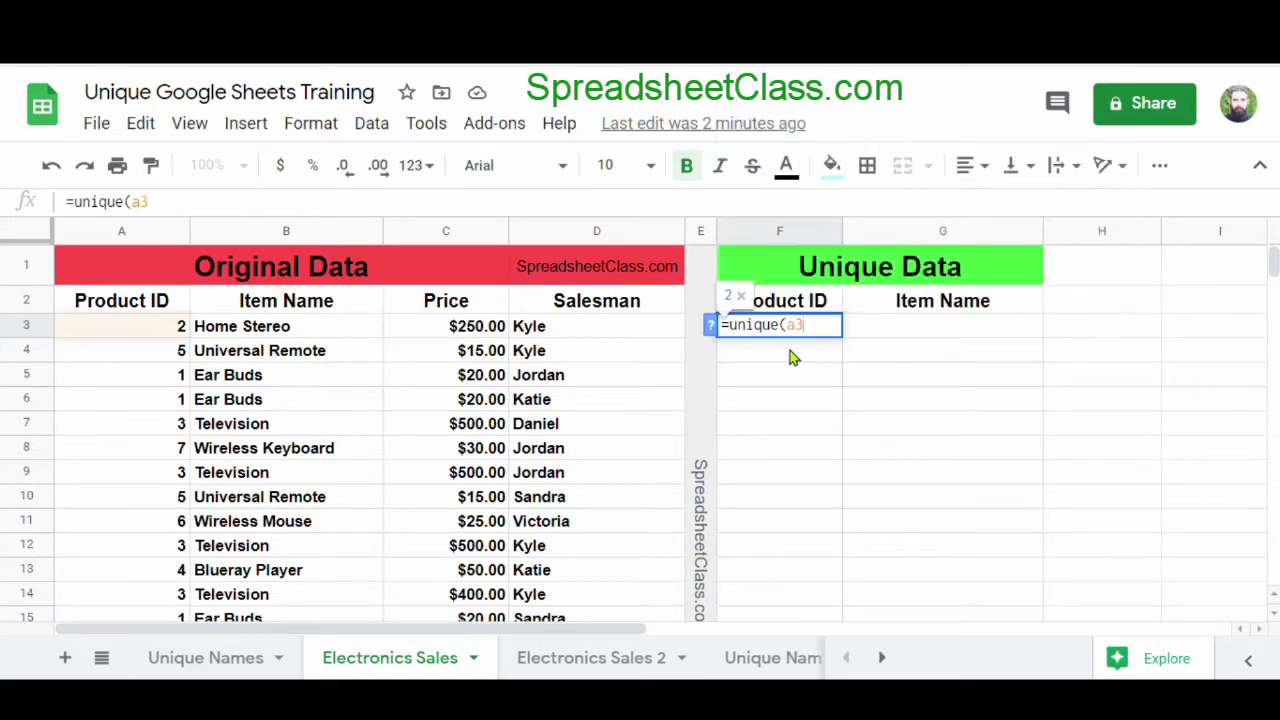
pyautogui.write(':b')
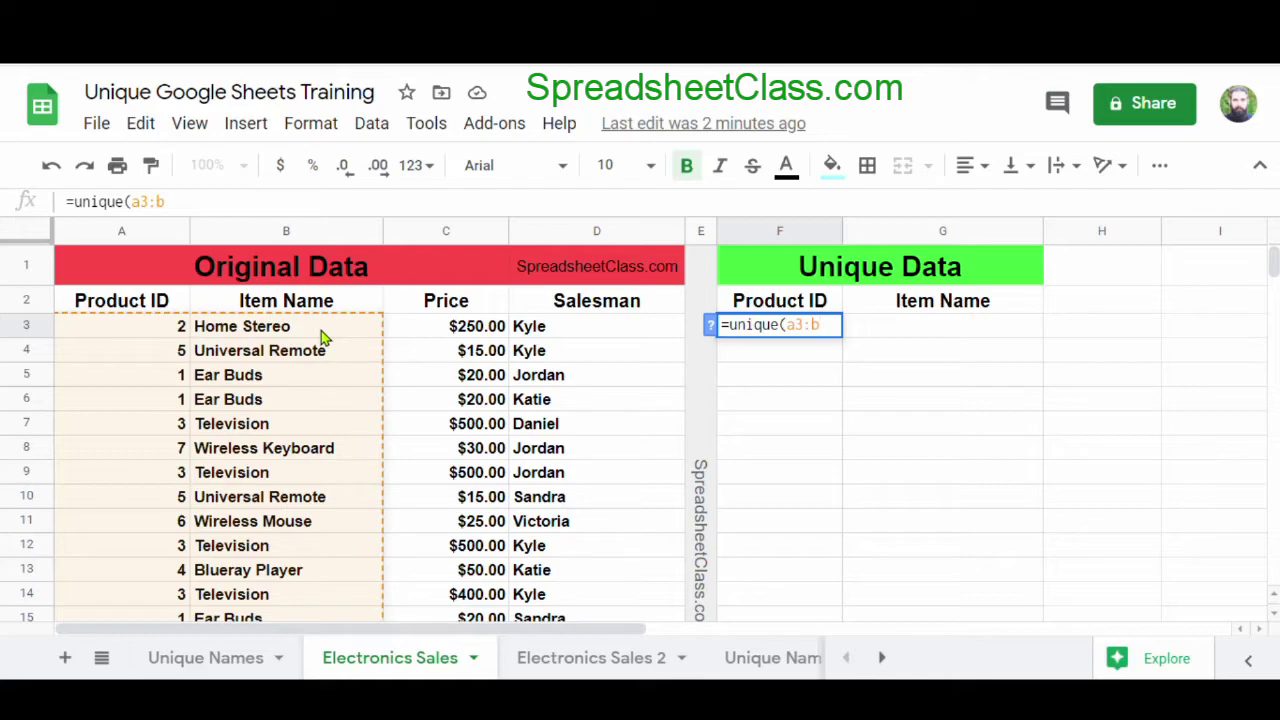
pyautogui.press('Return')
pyautogui.click(812, 338)
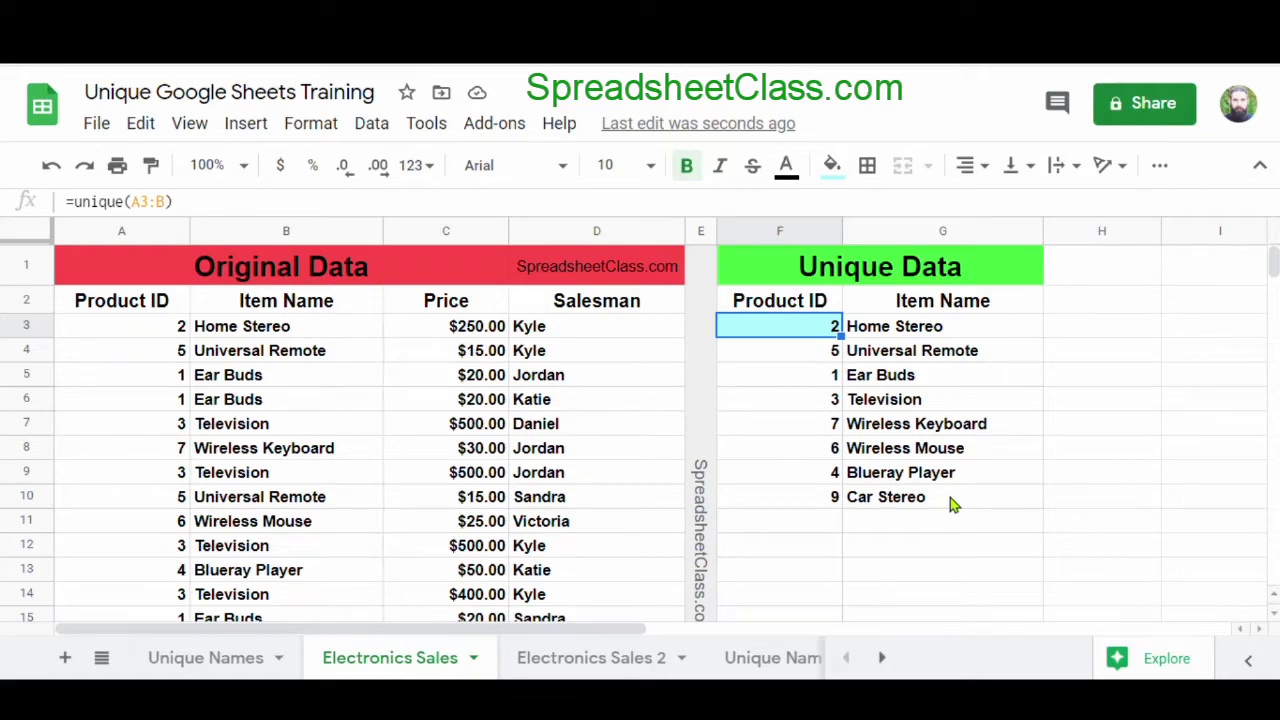
# On the Electronics Sales 2 sheet, enter the formula =unique(A3:C) in cell F3 to extract unique product IDs, item names and prices.
pyautogui.hotkey('ctrl', 'shift', 'pagedown')
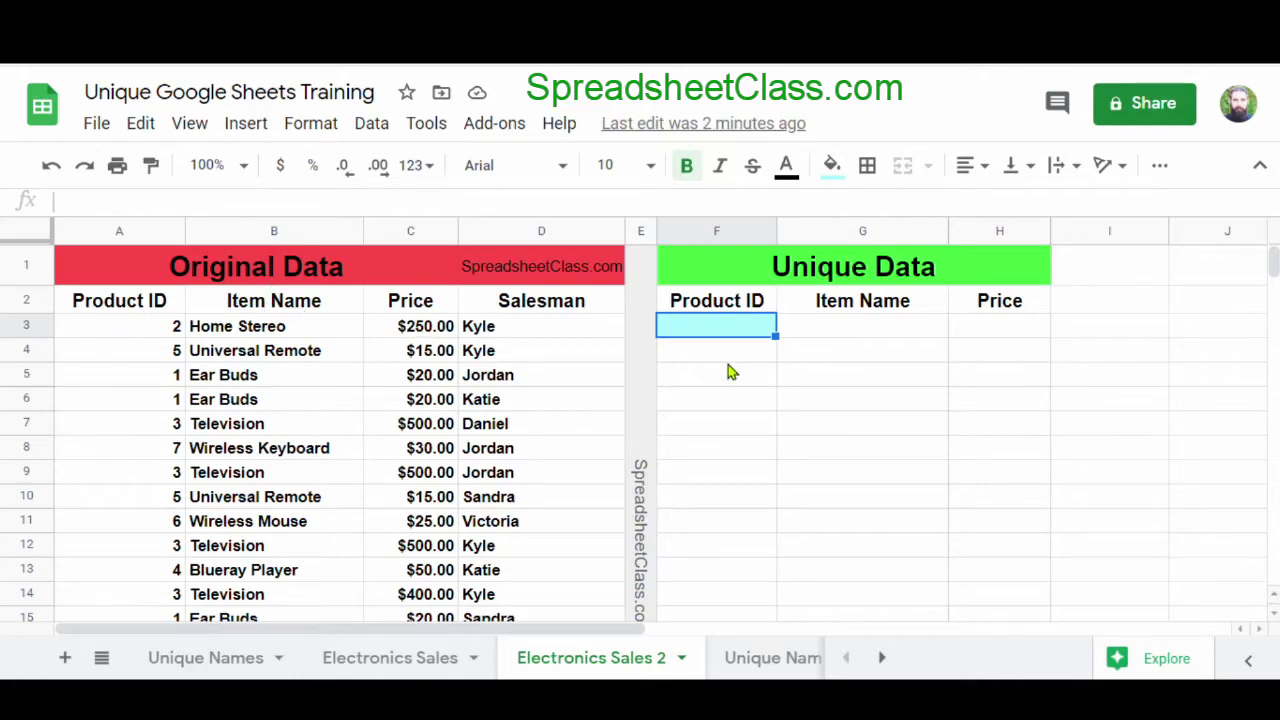
pyautogui.write('=unique(')
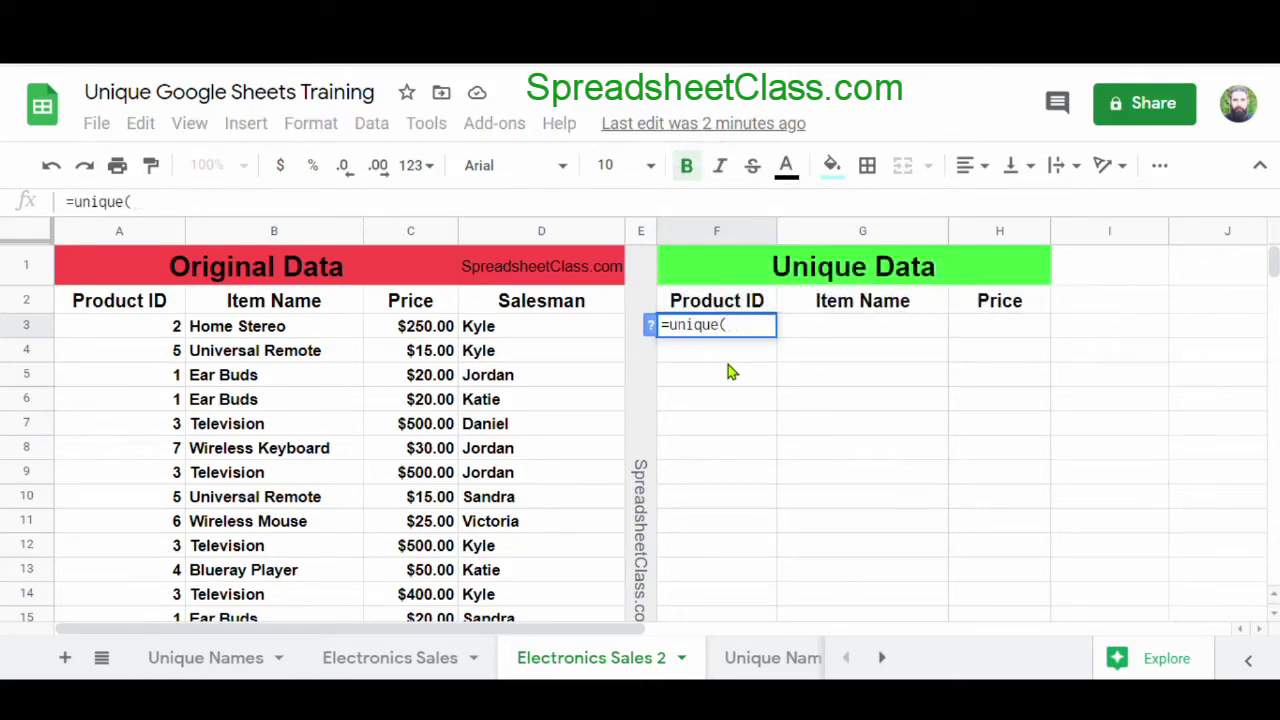
pyautogui.write('a3:')
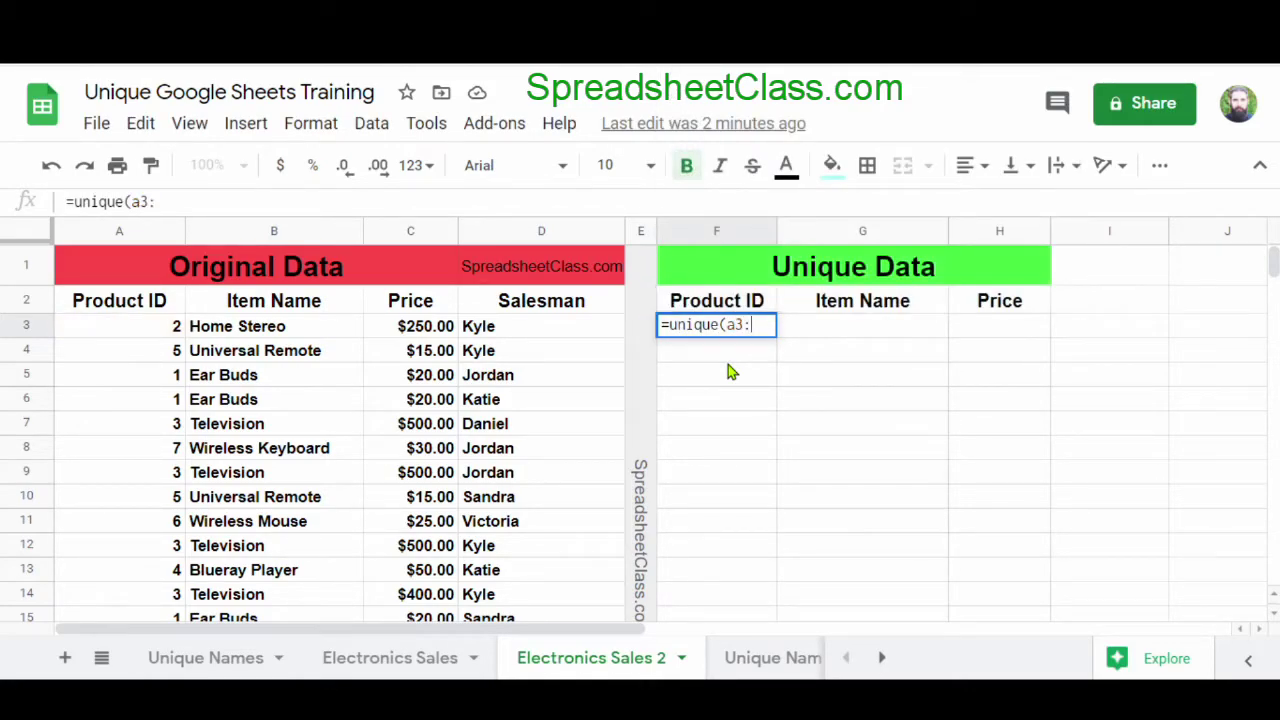
pyautogui.write('c')
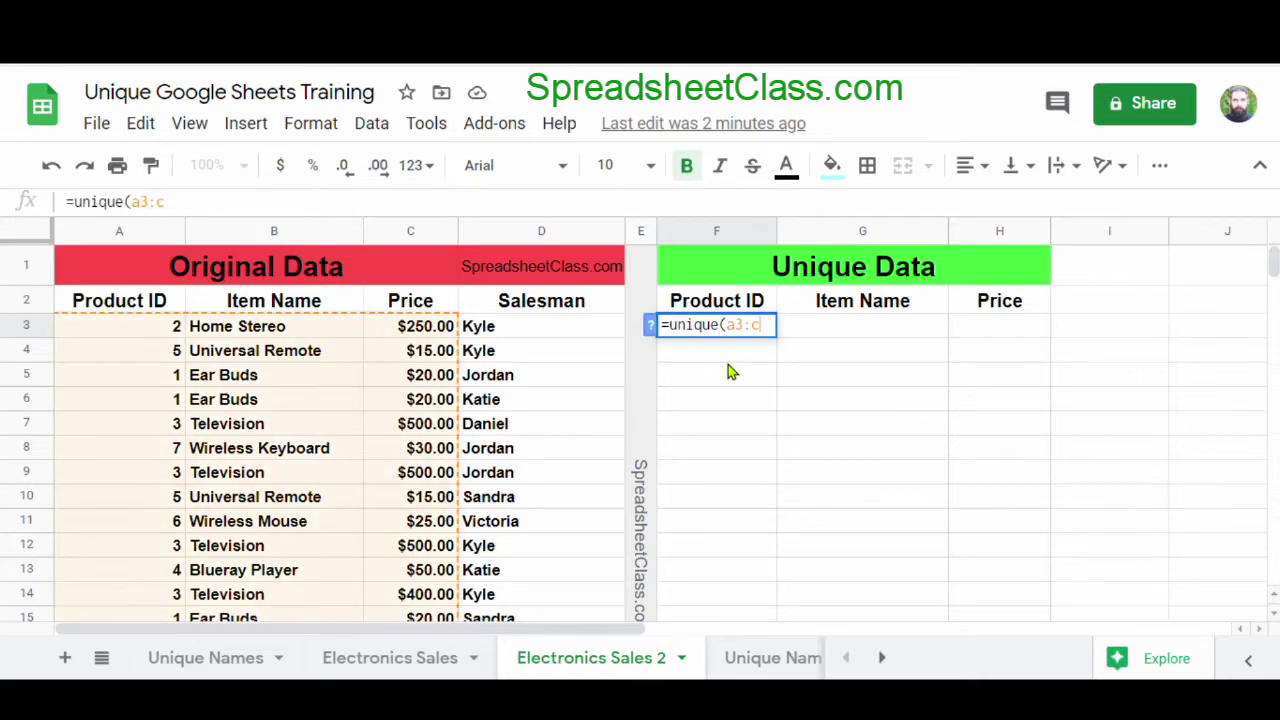
pyautogui.press('Return')
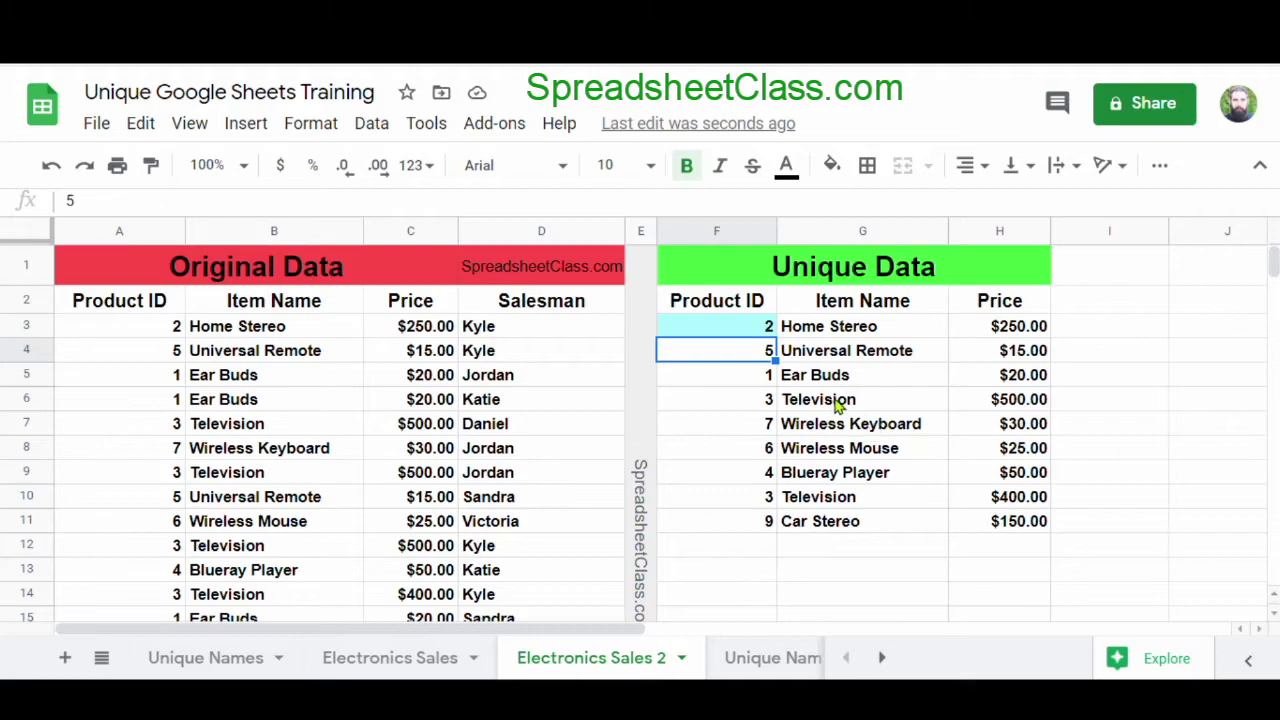
# Fill both Television cells, G6 and G10, in the Unique Data table with yellow.
pyautogui.click(838, 403)
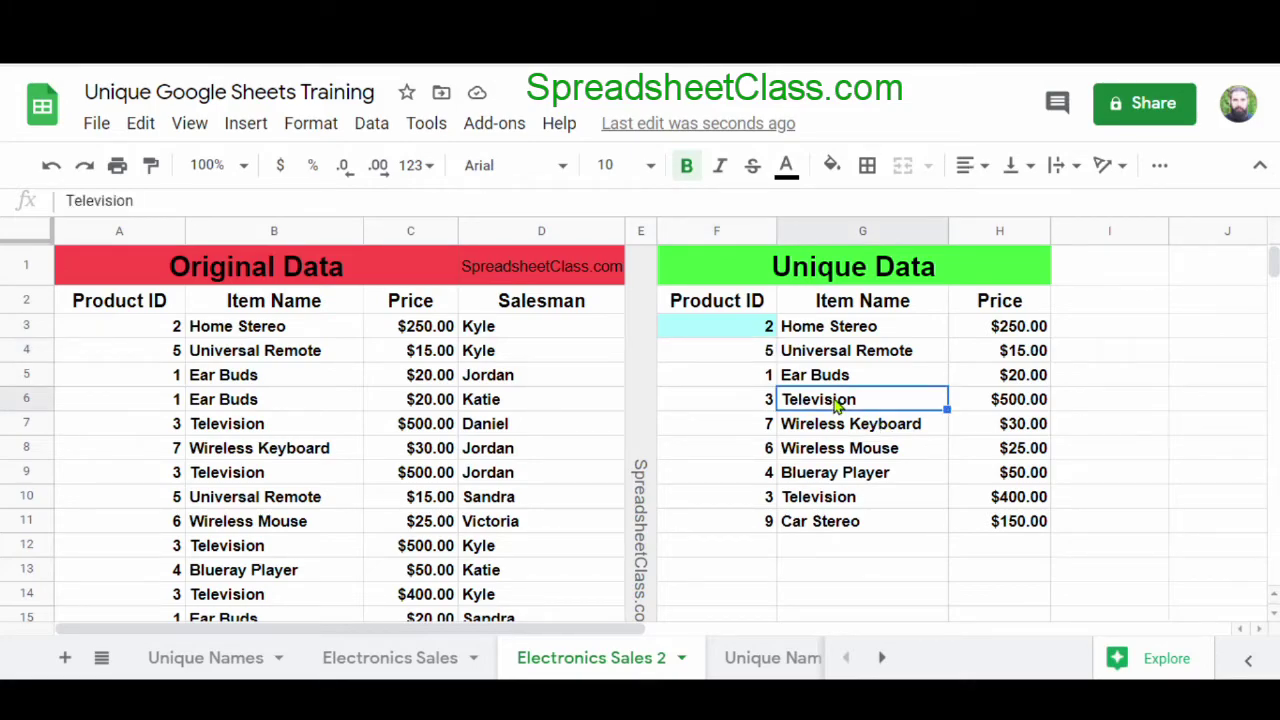
pyautogui.keyDown('ctrl'); pyautogui.click(858, 497); pyautogui.keyUp('ctrl')
pyautogui.click(832, 167)
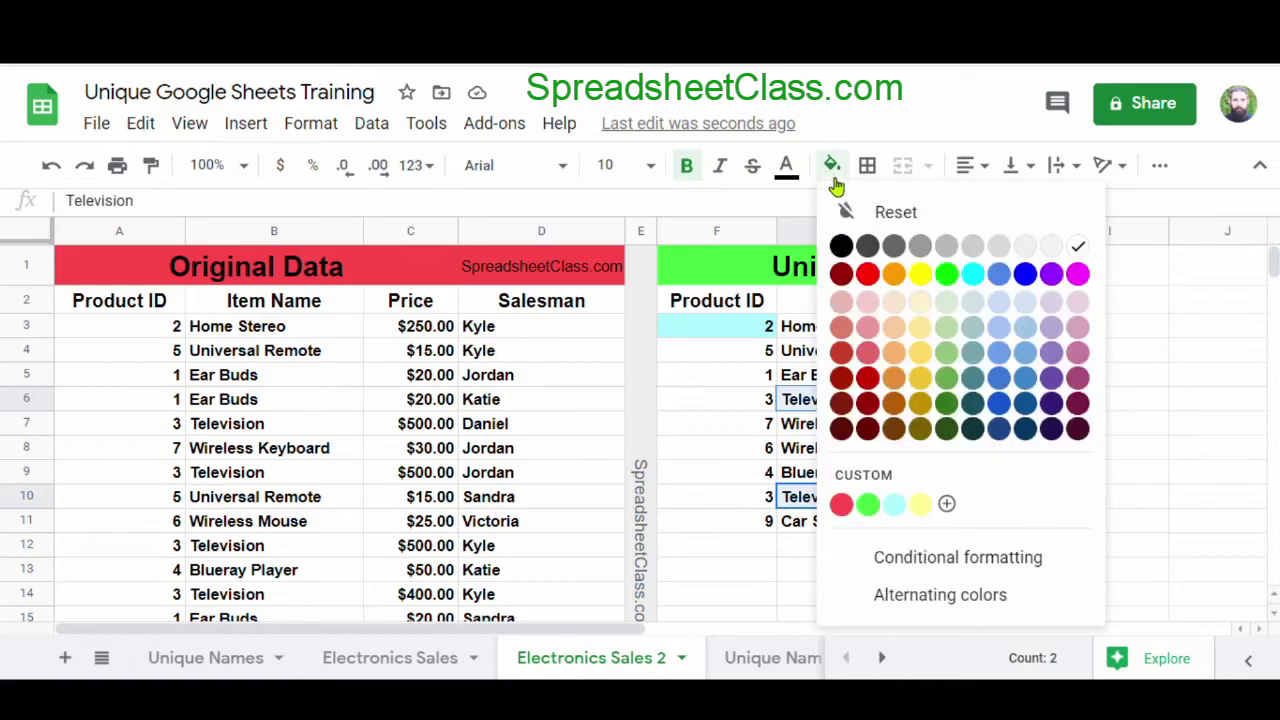
pyautogui.click(917, 275)
pyautogui.click(940, 526)
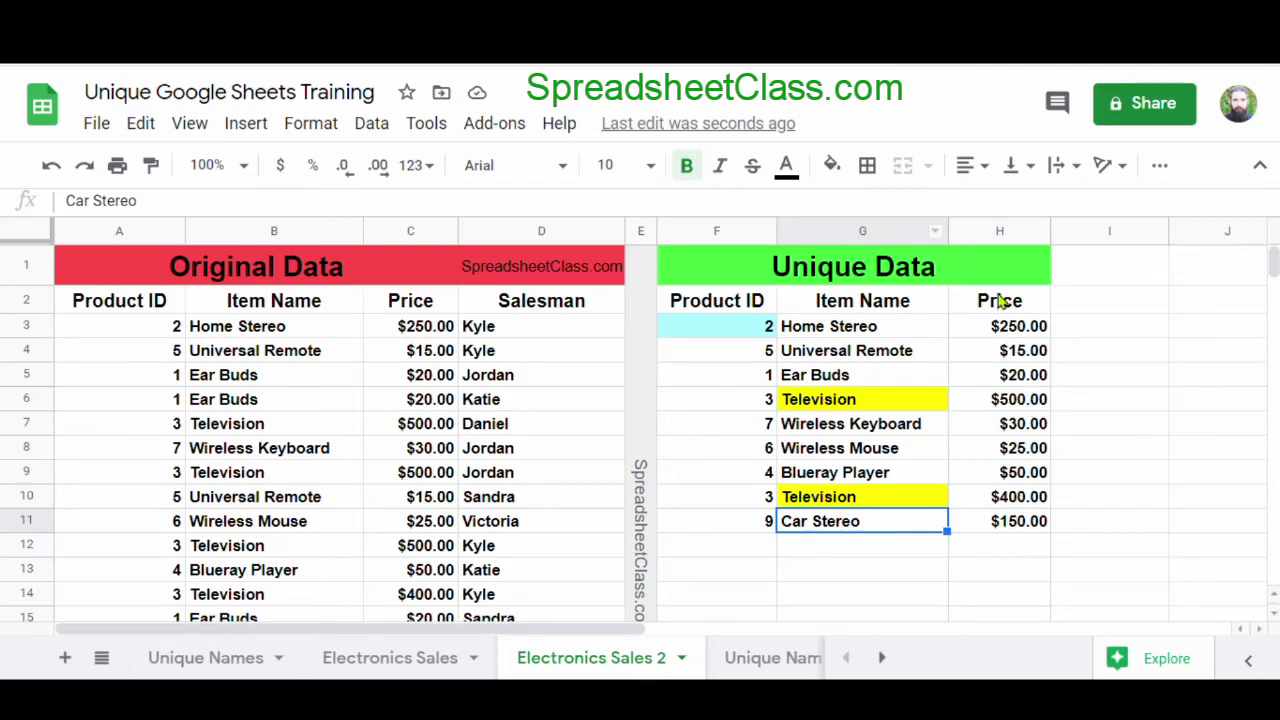
pyautogui.click(705, 334)
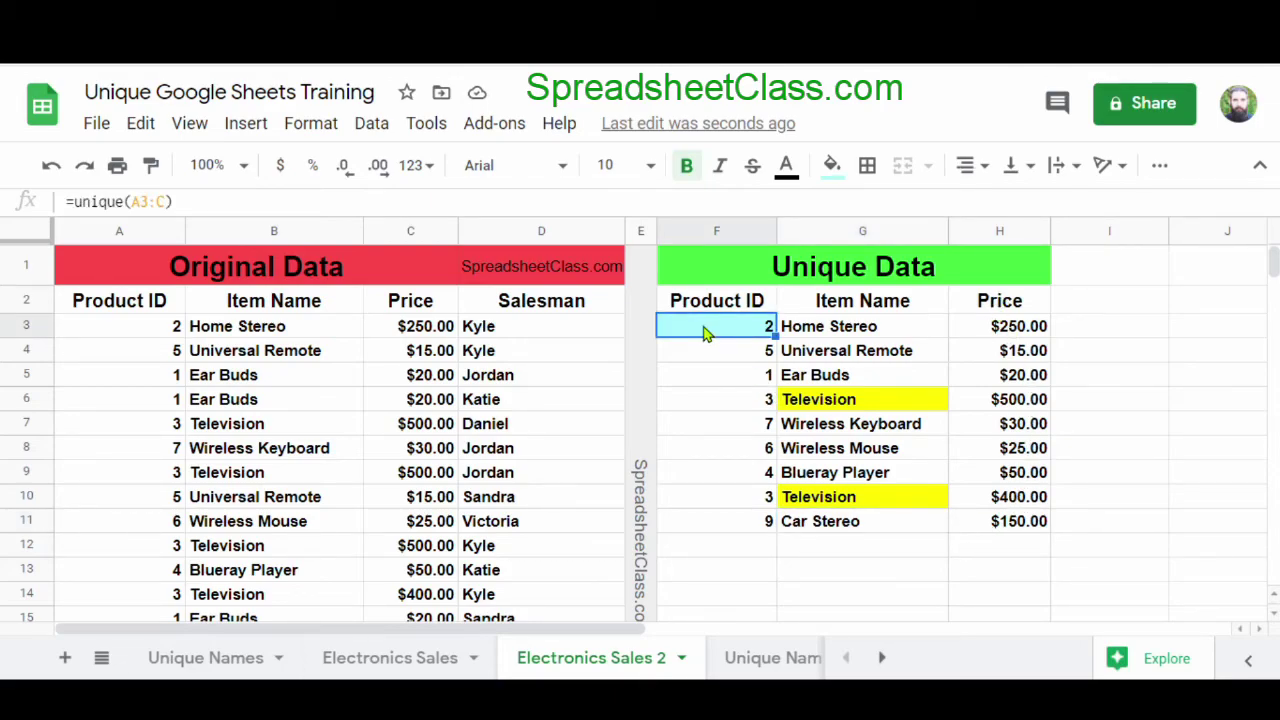